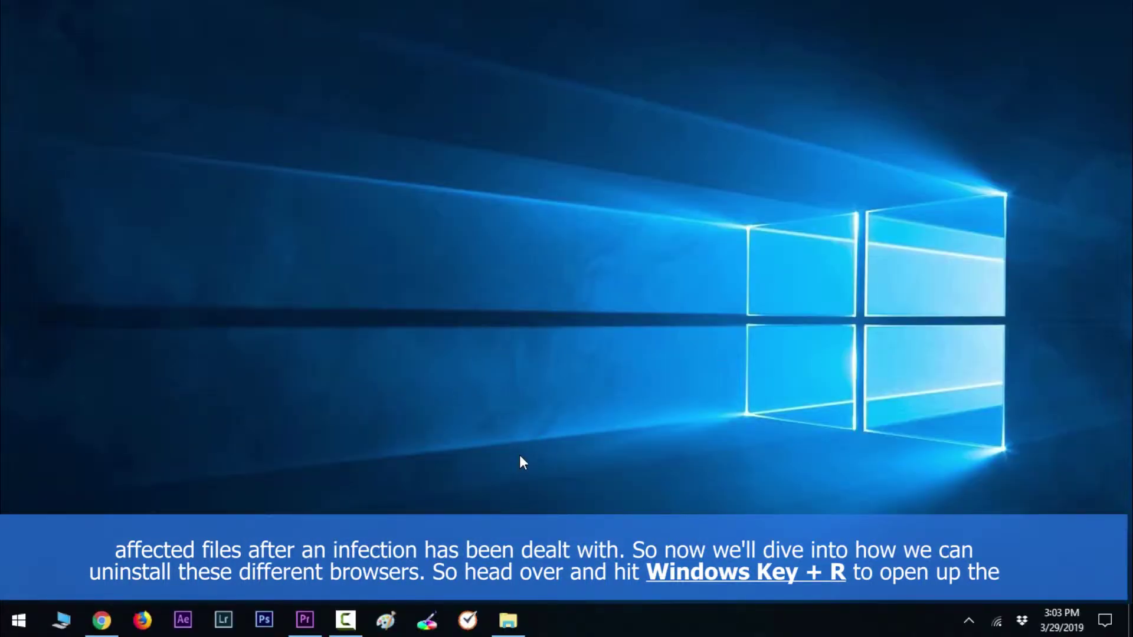
Step: Run appwiz.cpl from the Run box to open Programs and Features
key(super+r)
drag(133, 442, 452, 277)
click(448, 345)
drag(455, 345, 314, 363)
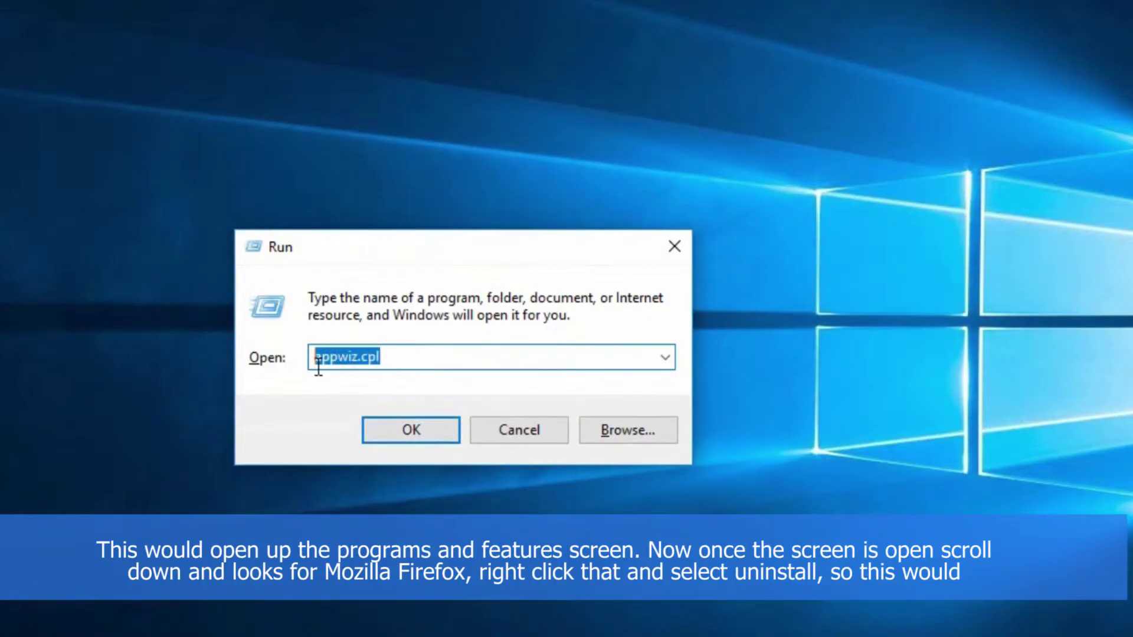
click(463, 353)
click(431, 431)
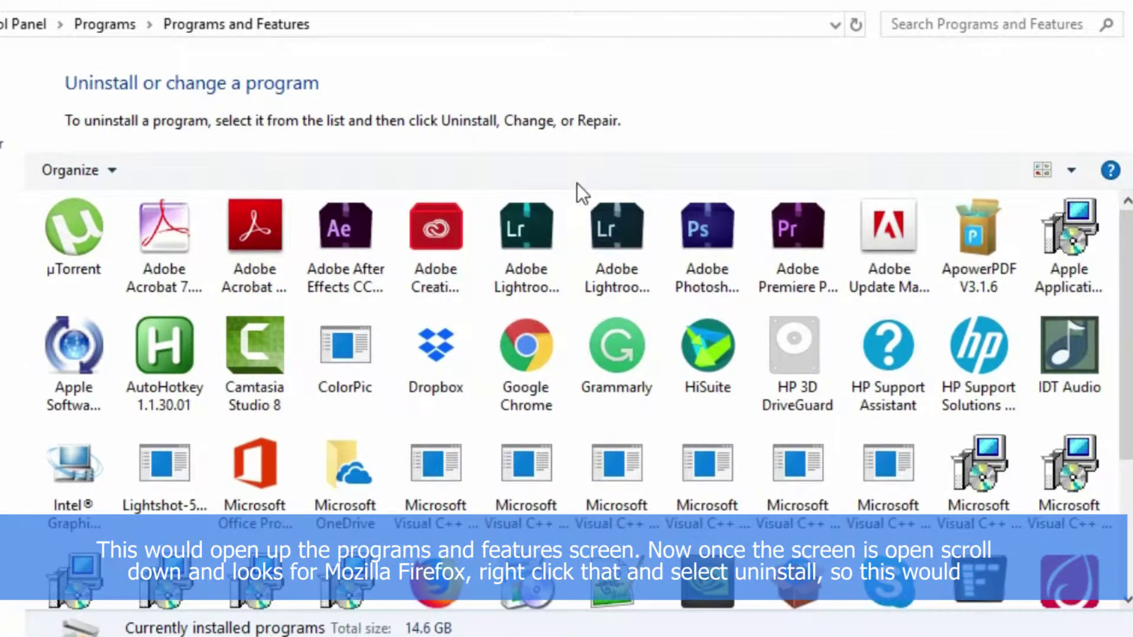
Step: Bring up the uninstall option for Google Chrome and Mozilla Firefox, dismissing both without removing them
click(532, 363)
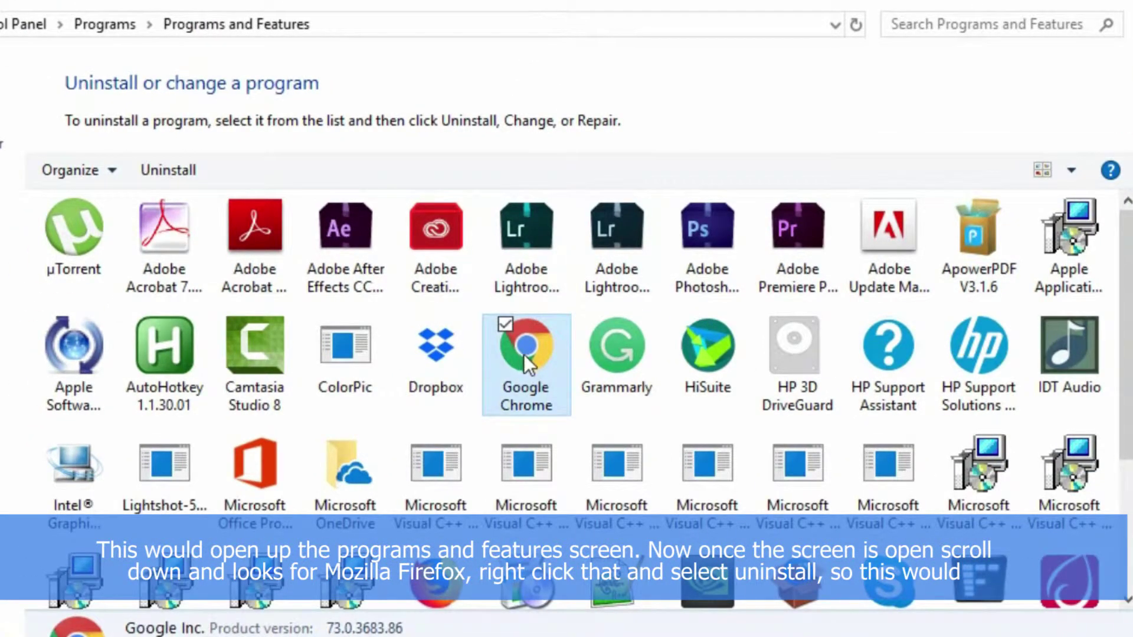
right_click(508, 364)
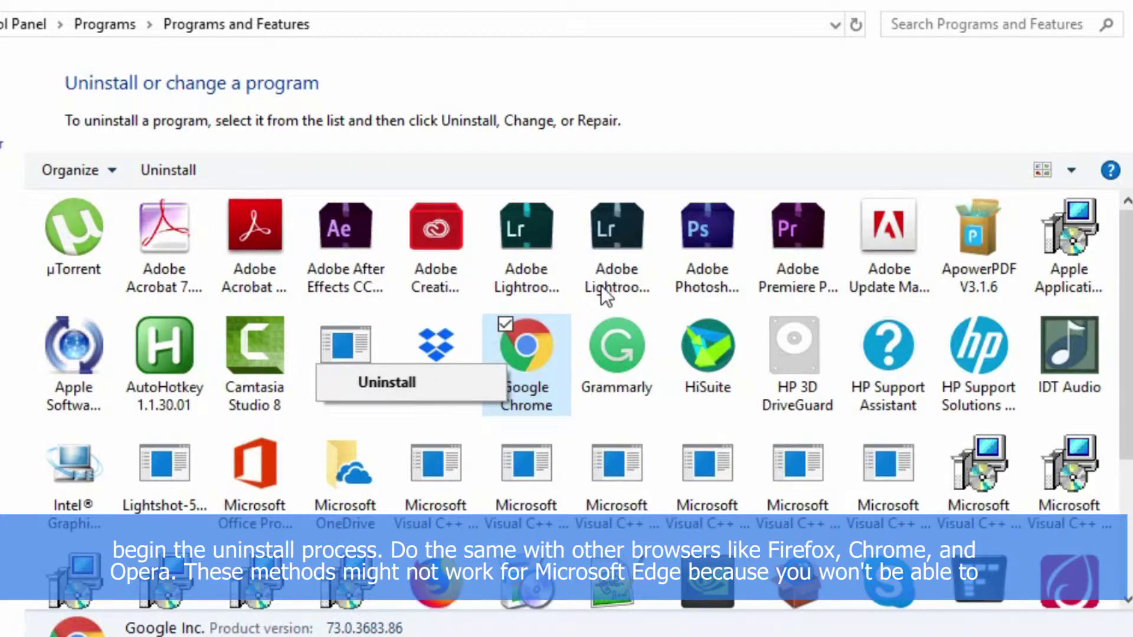
click(547, 486)
scroll(546, 486, down, 3)
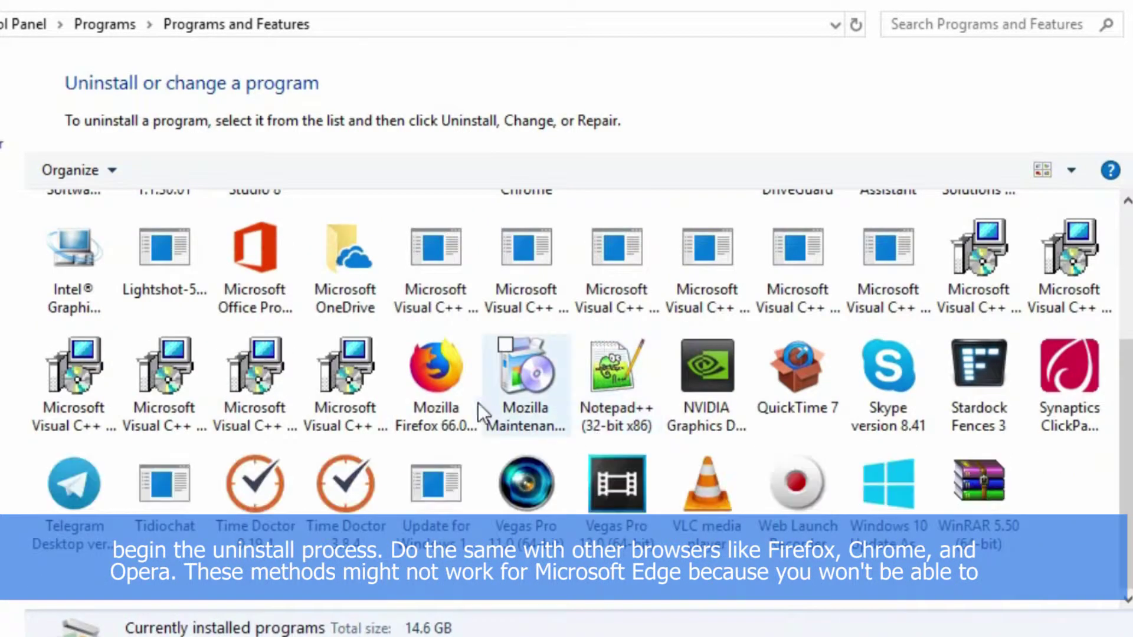
click(456, 401)
right_click(411, 384)
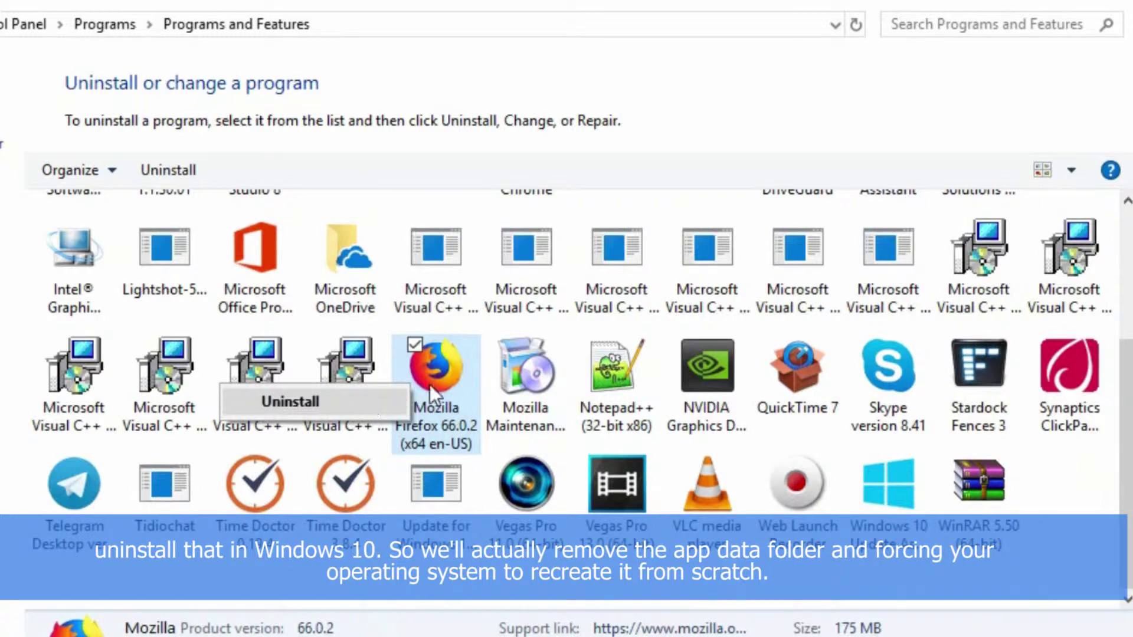
click(458, 378)
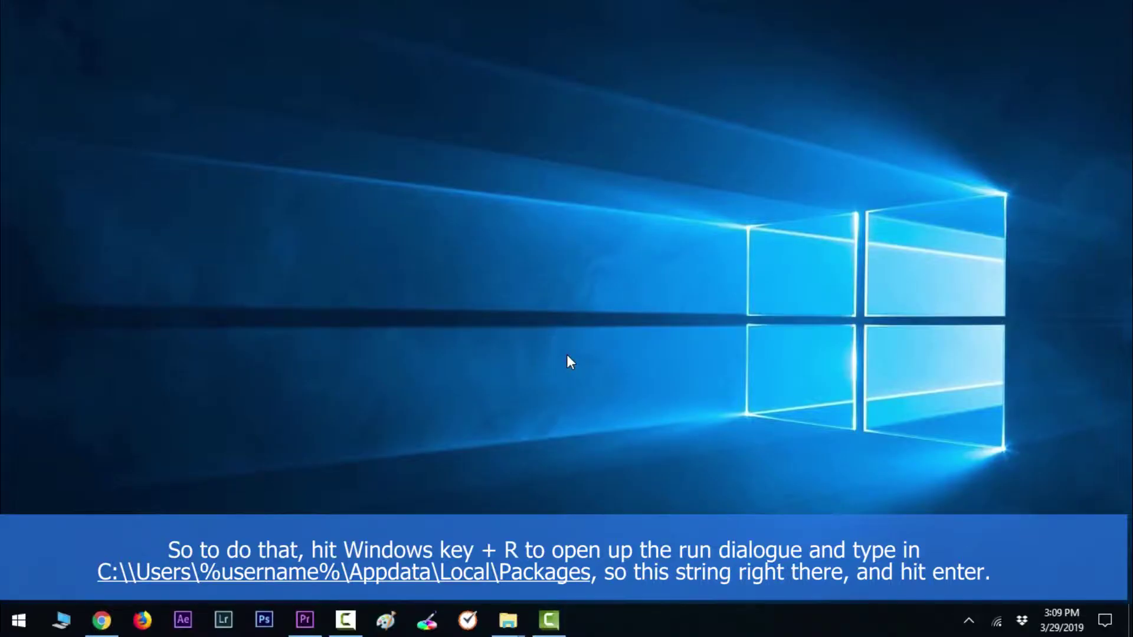
Step: Open the AppData Local Packages folder and bring up actions for the Microsoft.MicrosoftEdge package folder
key(super+r)
drag(227, 439, 549, 229)
click(597, 312)
drag(576, 309, 360, 307)
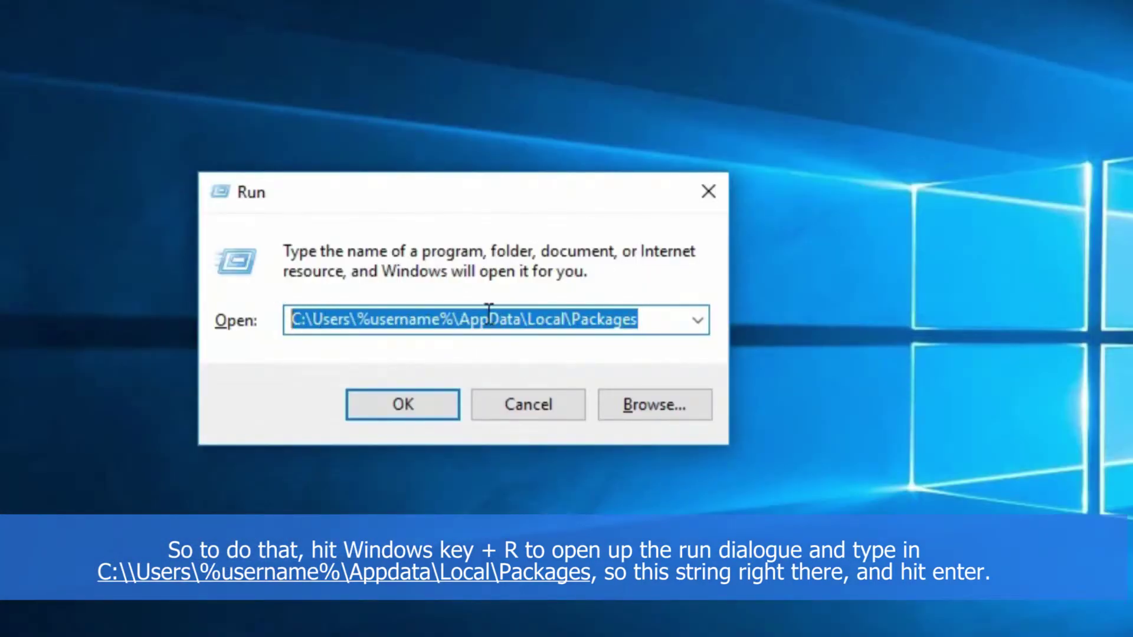
click(340, 319)
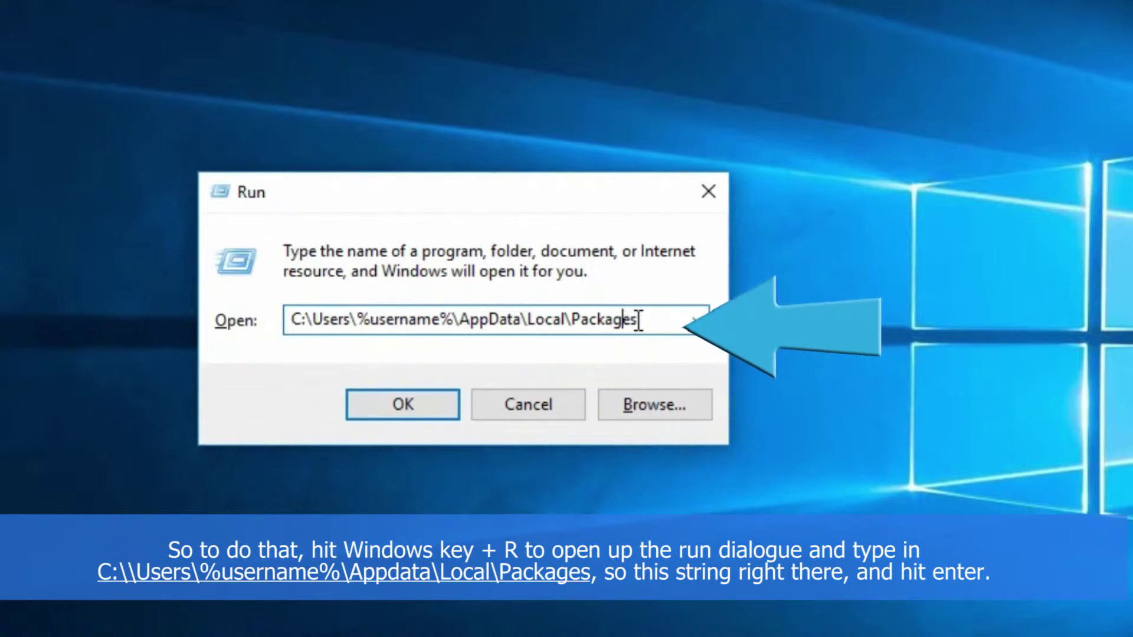
click(658, 320)
drag(638, 320, 312, 324)
click(404, 400)
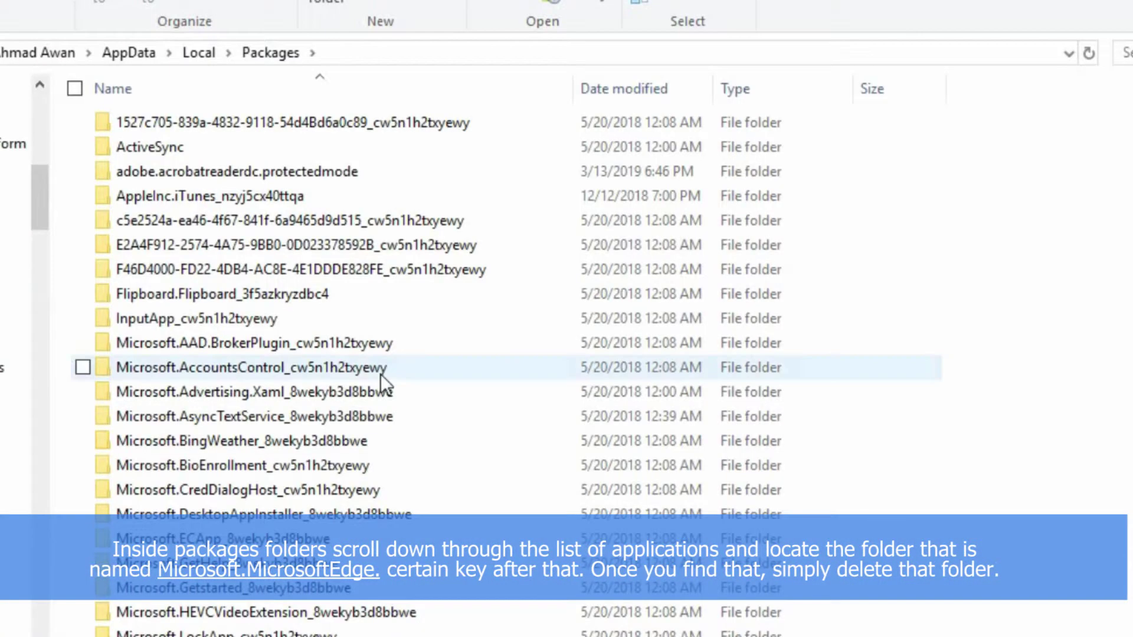
scroll(356, 392, down, 4)
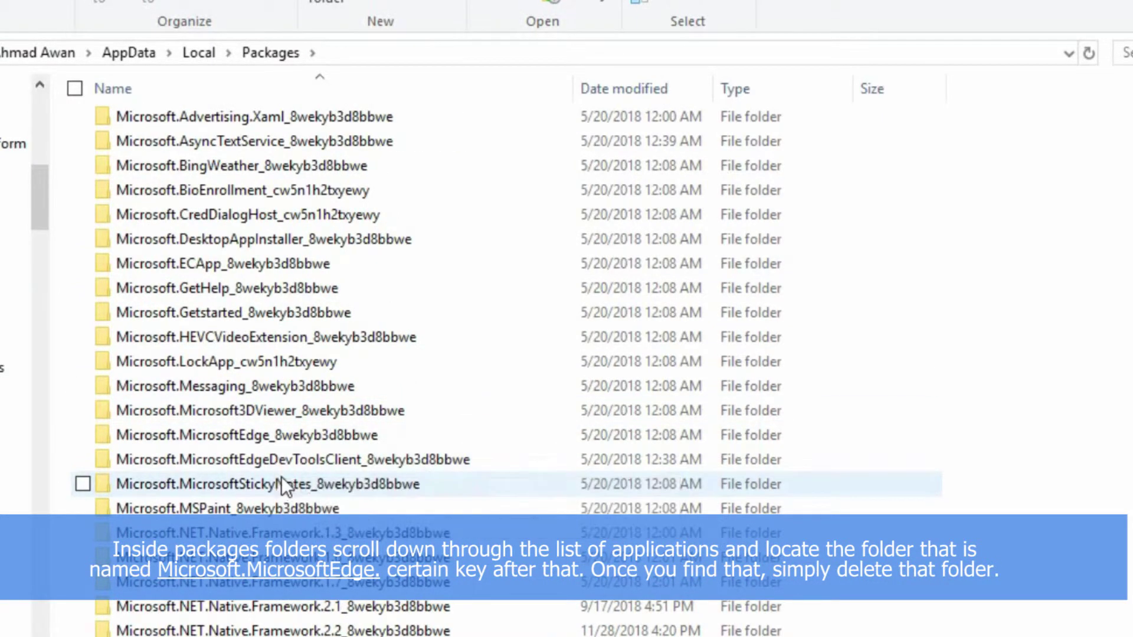
scroll(278, 483, down, 1)
scroll(278, 482, down, 3)
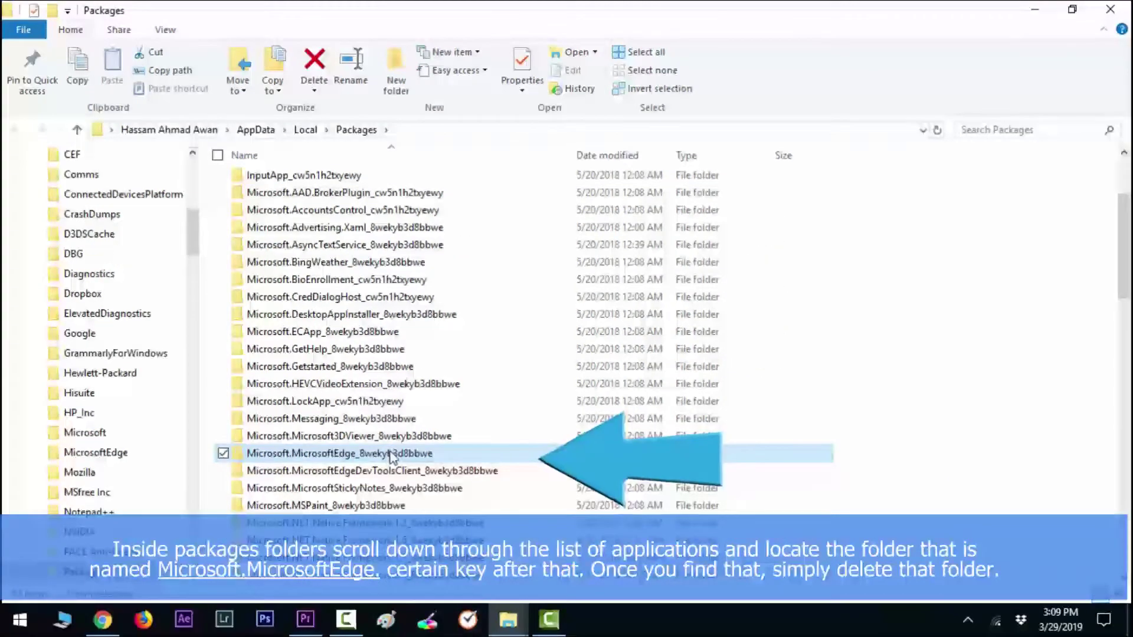
right_click(407, 453)
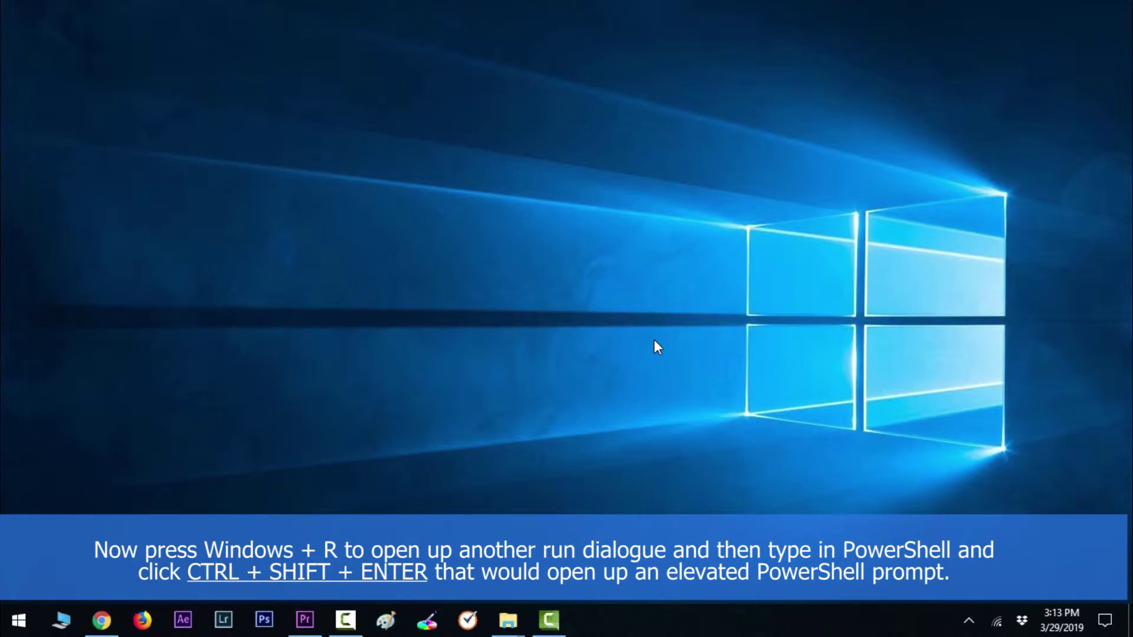
Step: Launch PowerShell, paste the Edge re-registration command, then close the window
key(super+r)
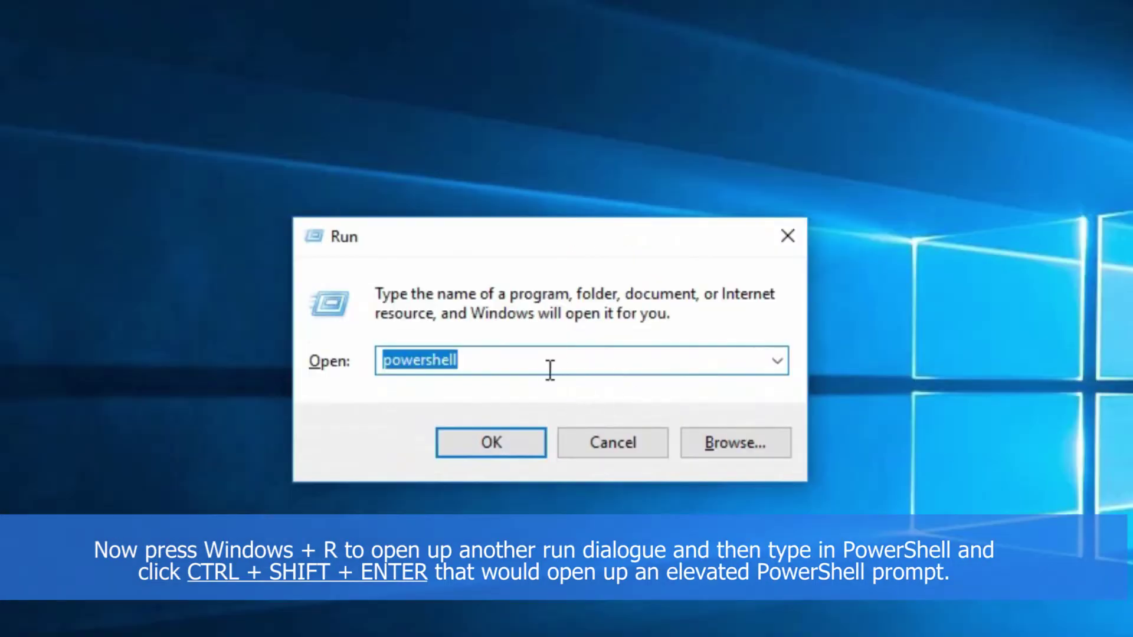
drag(513, 311, 417, 308)
drag(400, 369, 381, 362)
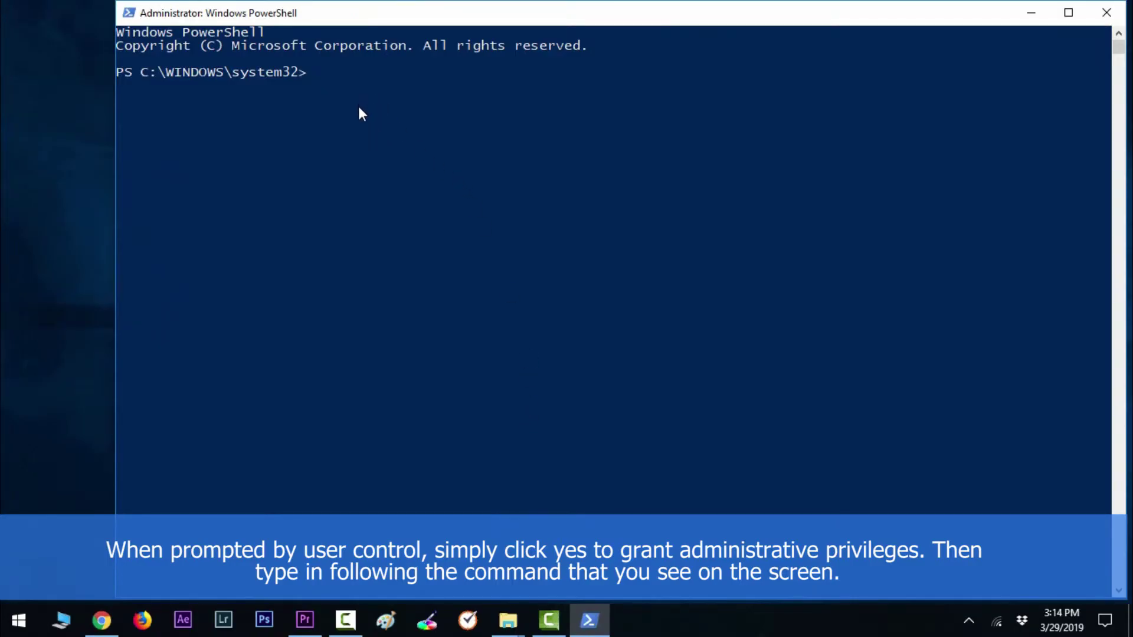
text(Get-AppXPackage -AllUsers -Name Microsoft.MicrosoftEdge | Foreach {Add-AppxPackage -DisableDevelopmentMode -Register "$($_.InstallLocation)\AppXManifest.xml" -Verbose})
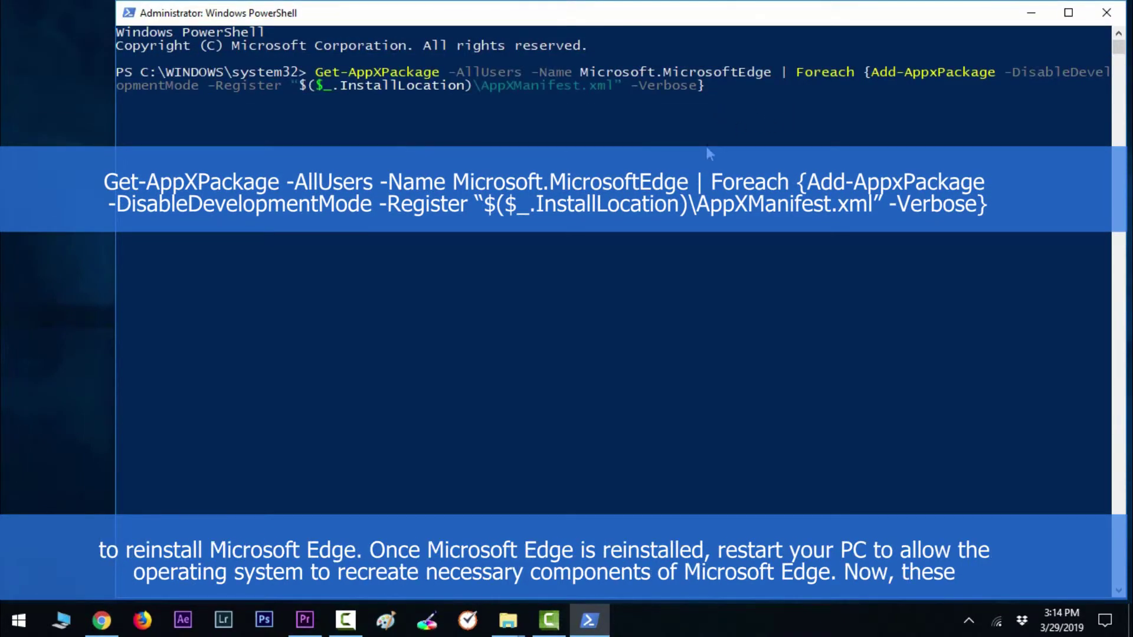
drag(726, 24, 696, 23)
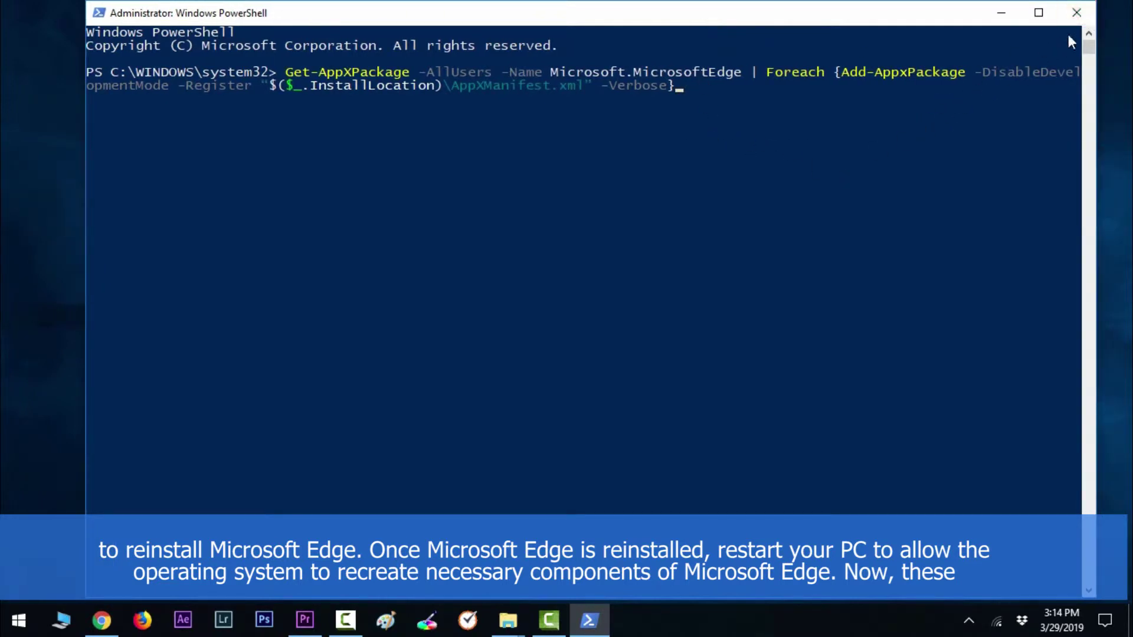
click(1076, 12)
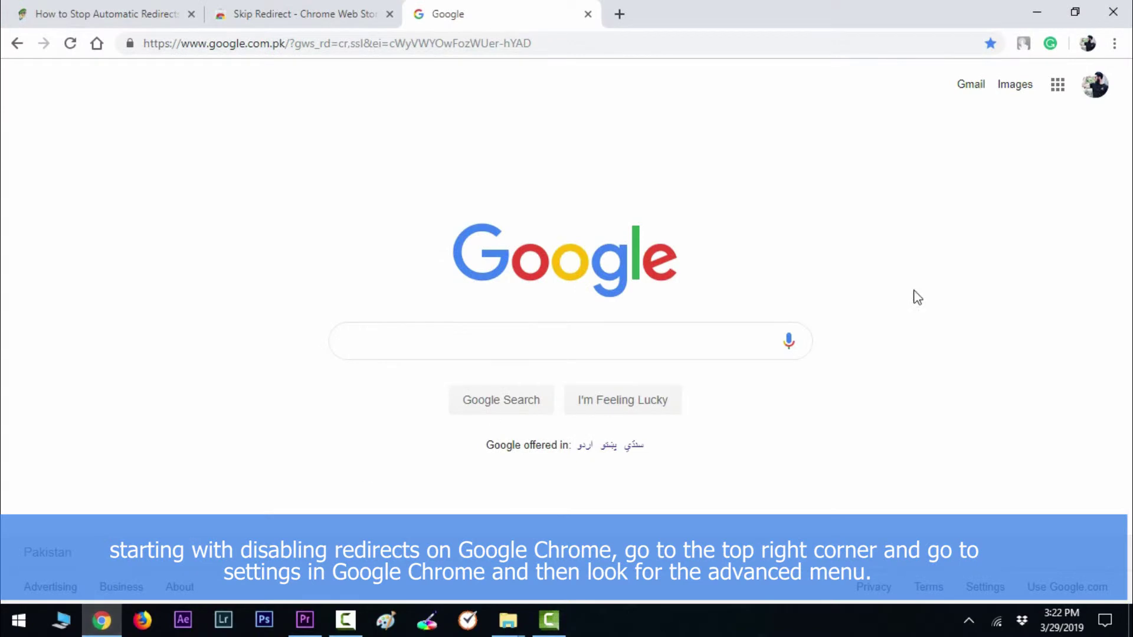
Step: Turn on Safe Browsing in Chrome's advanced settings and select the Skip Redirect extension name
click(1119, 67)
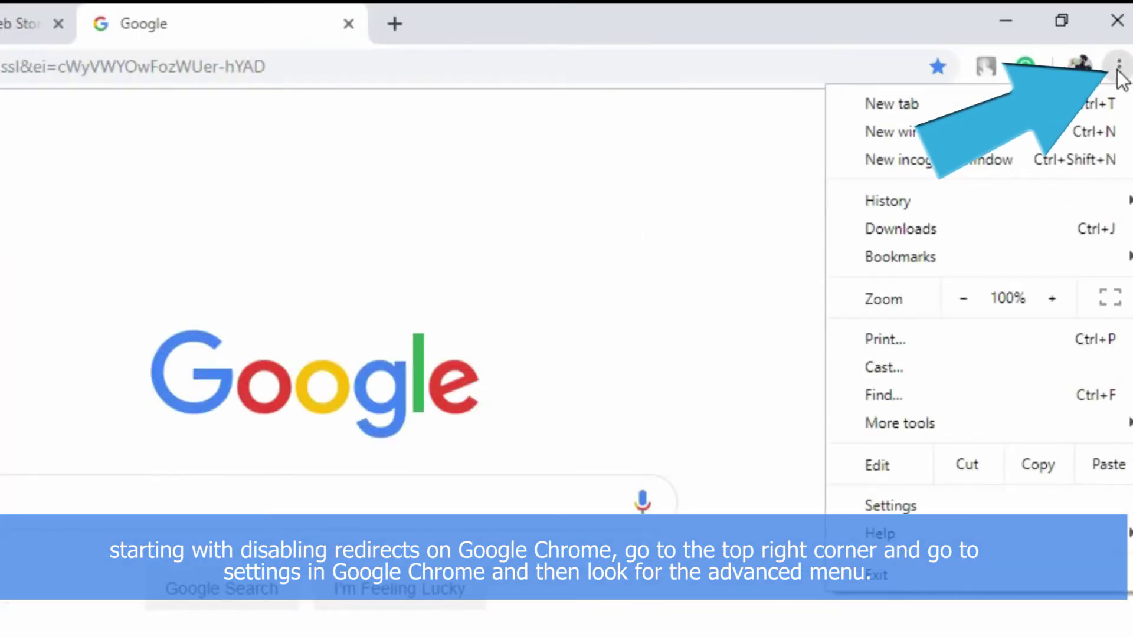
click(942, 508)
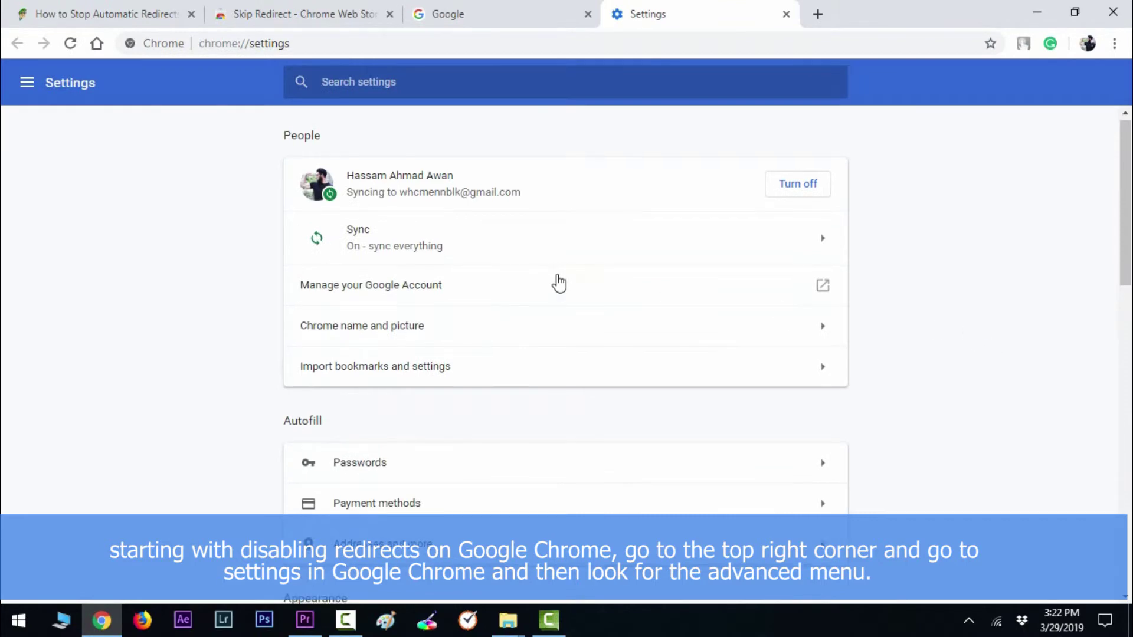
scroll(557, 290, down, 10)
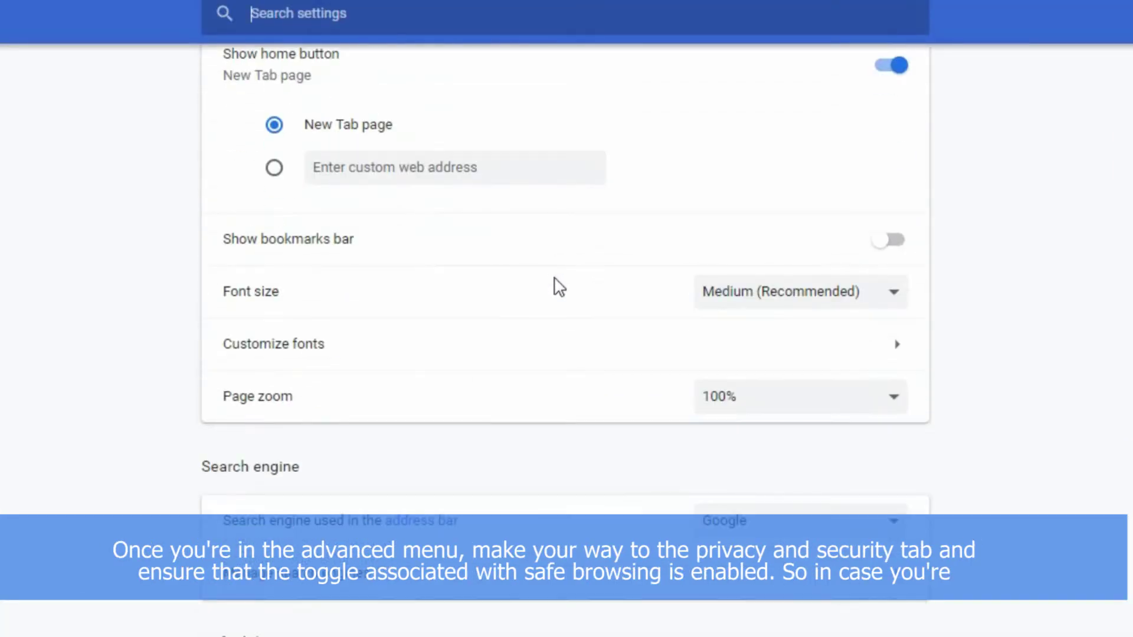
scroll(561, 312, down, 5)
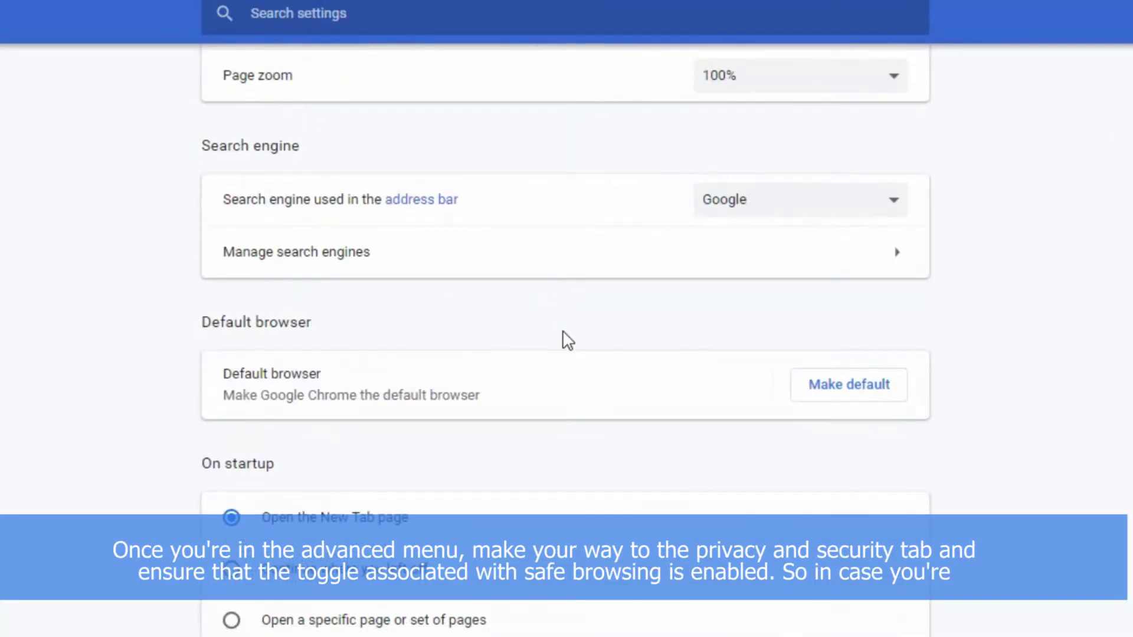
scroll(566, 354, down, 2)
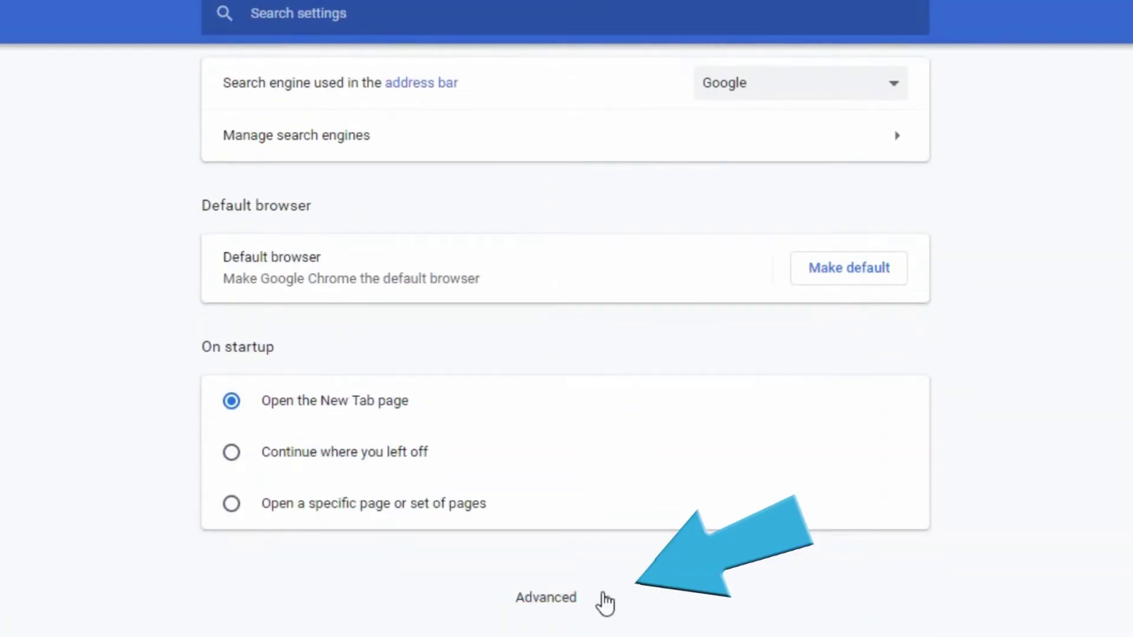
click(598, 599)
click(960, 216)
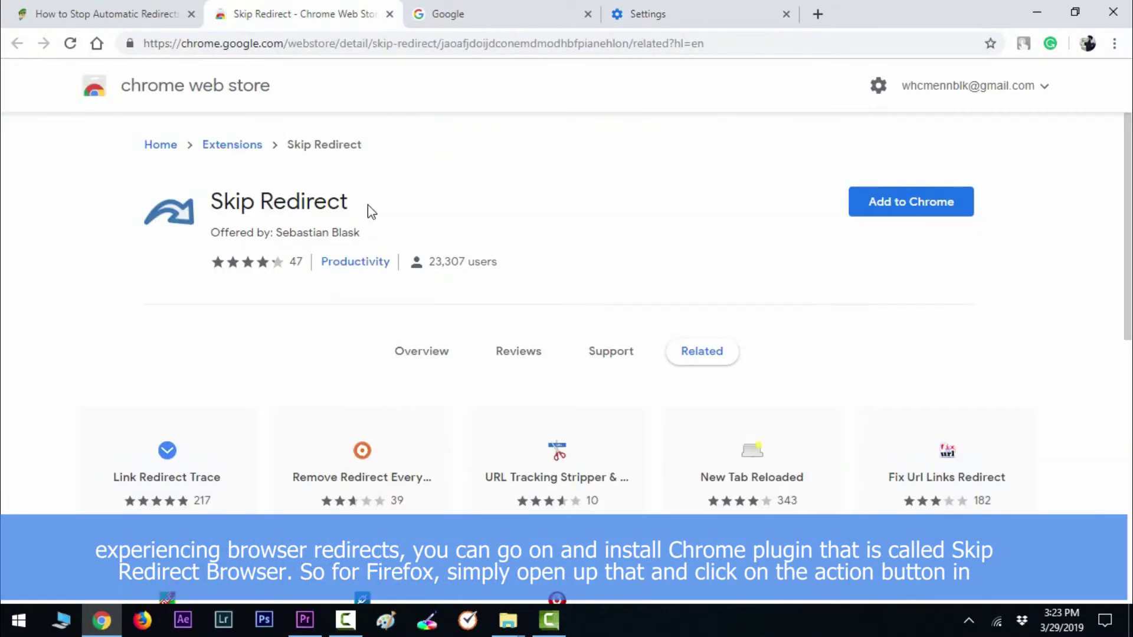
drag(367, 204, 209, 202)
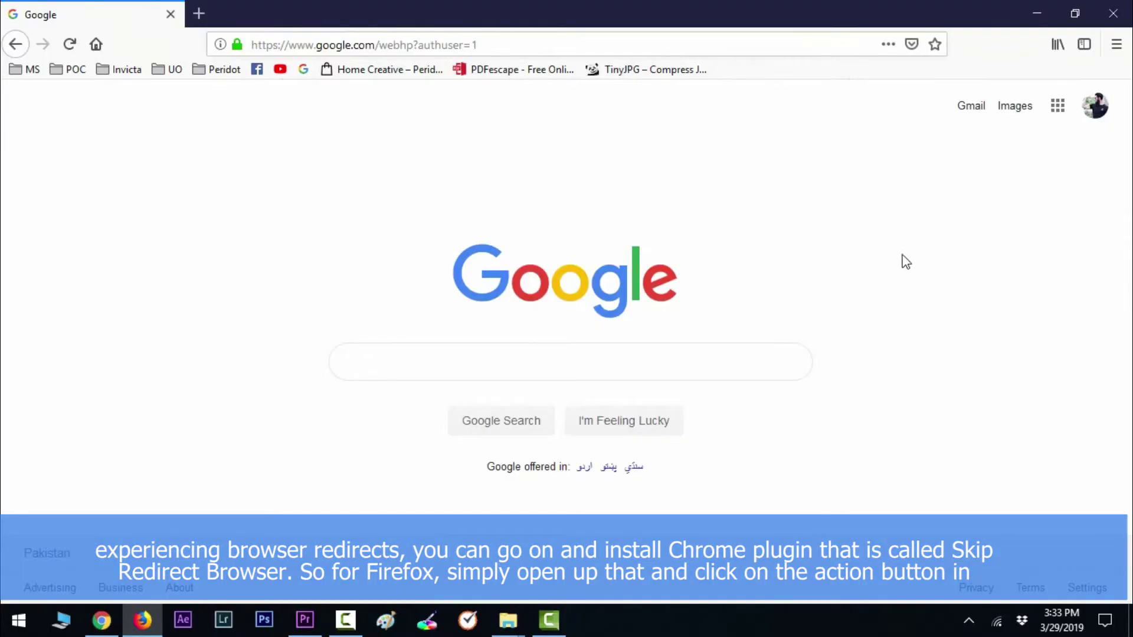
Step: In Firefox's Privacy & Security options, keep Block dangerous and deceptive content checked
click(1116, 45)
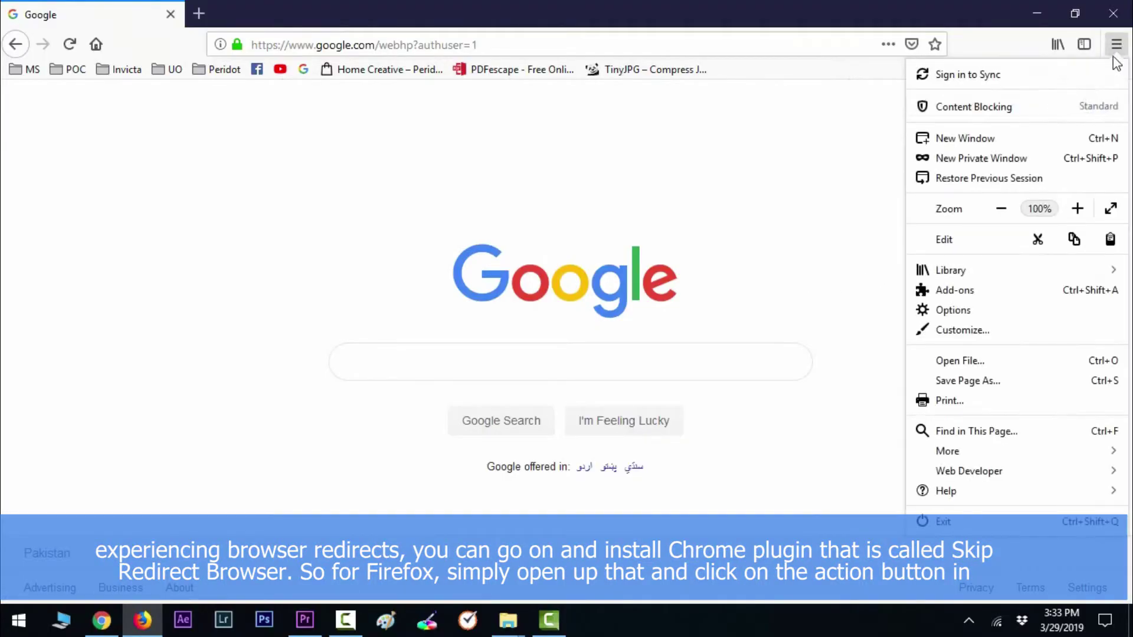
click(1033, 310)
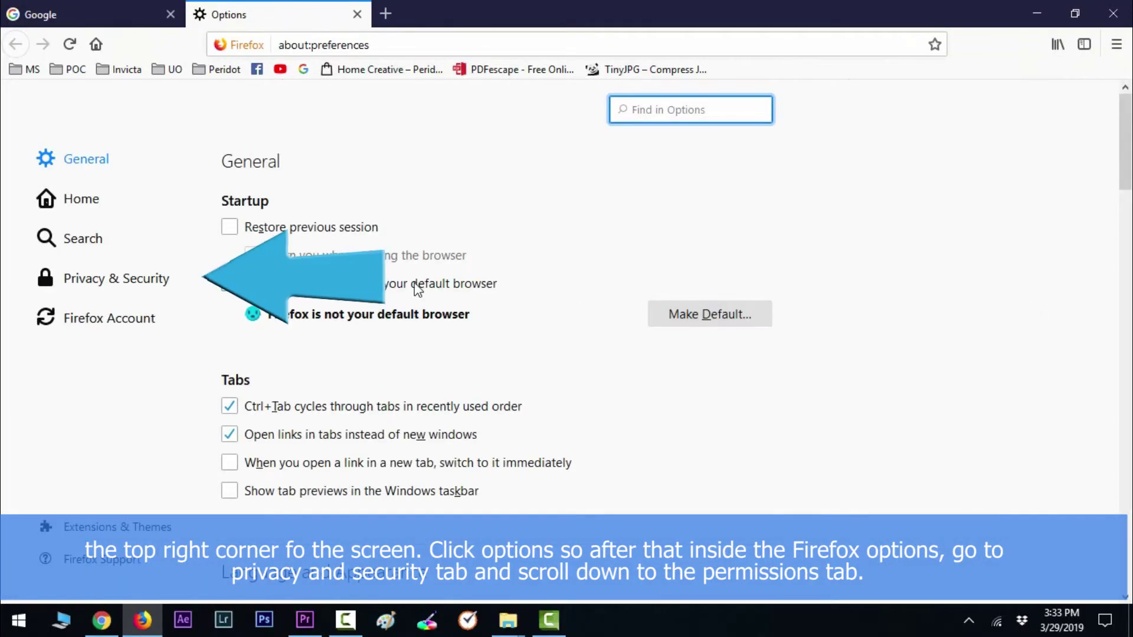
click(98, 288)
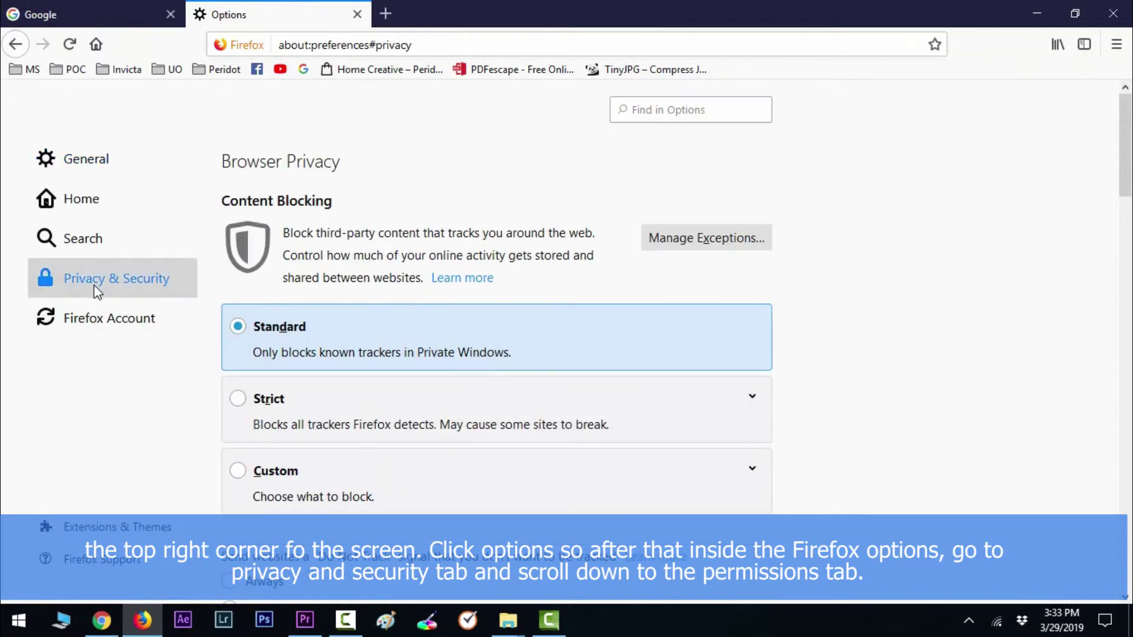
scroll(429, 325, down, 6)
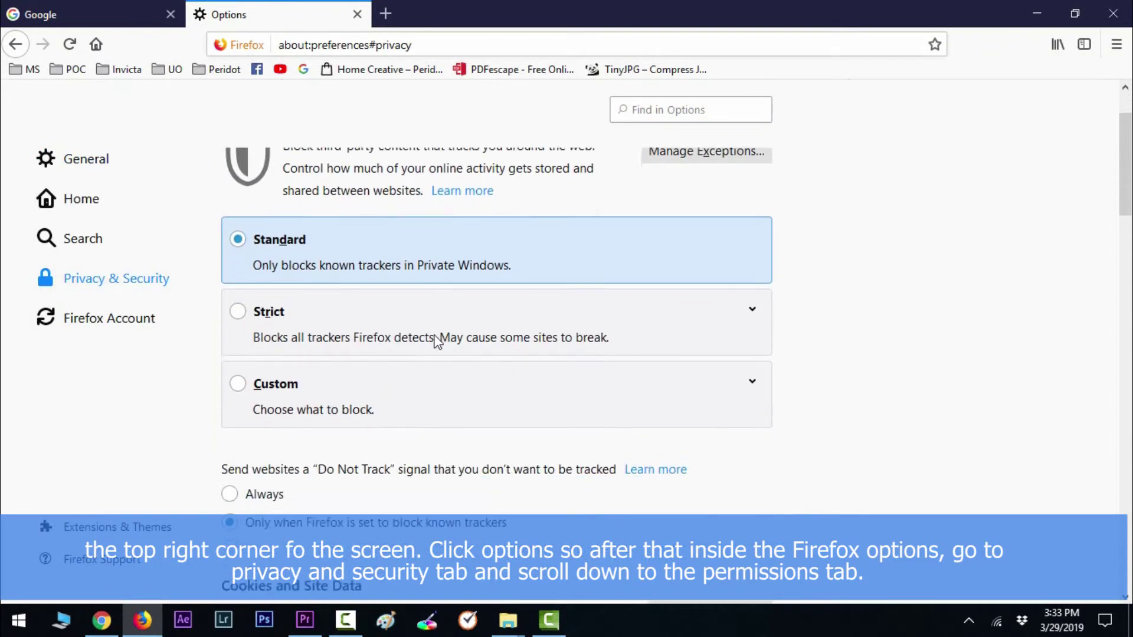
scroll(466, 340, down, 10)
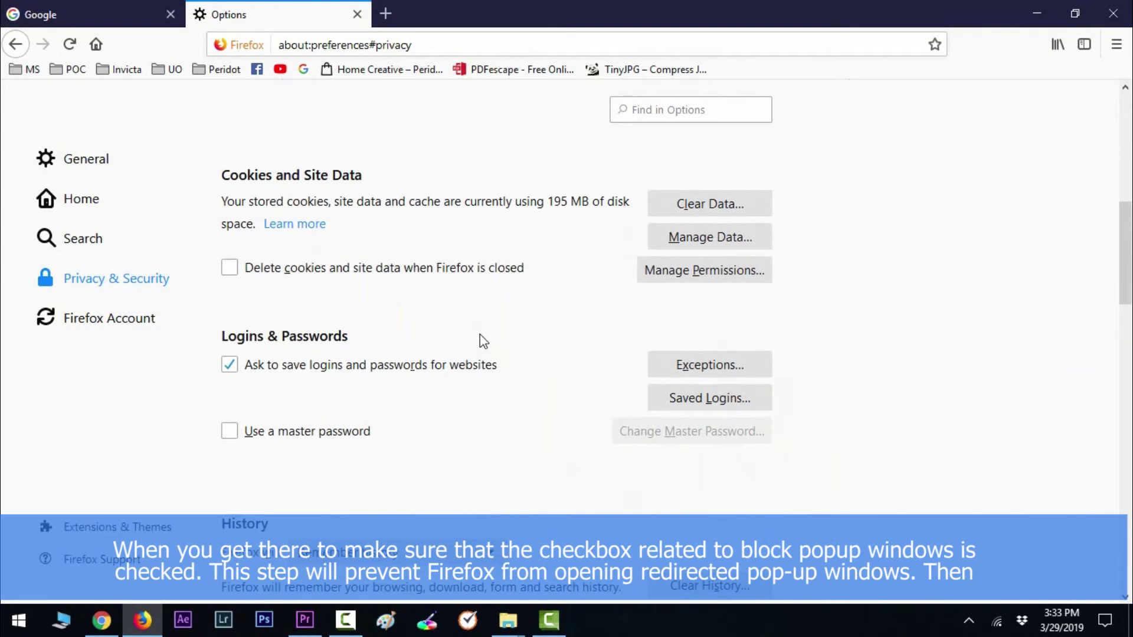
scroll(485, 341, down, 3)
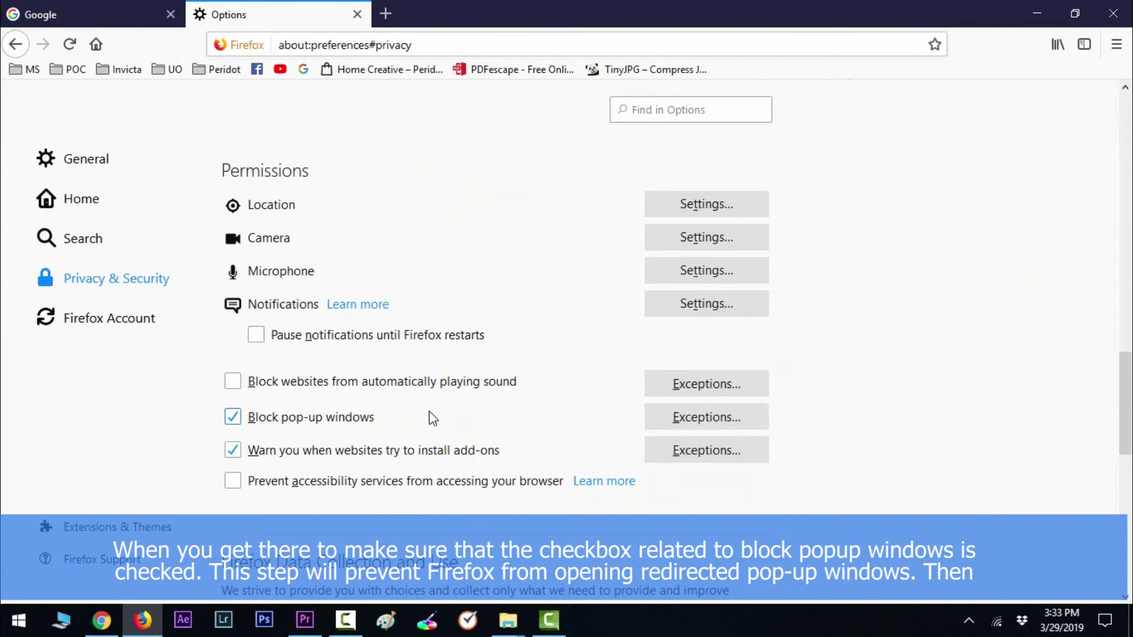
scroll(430, 412, down, 15)
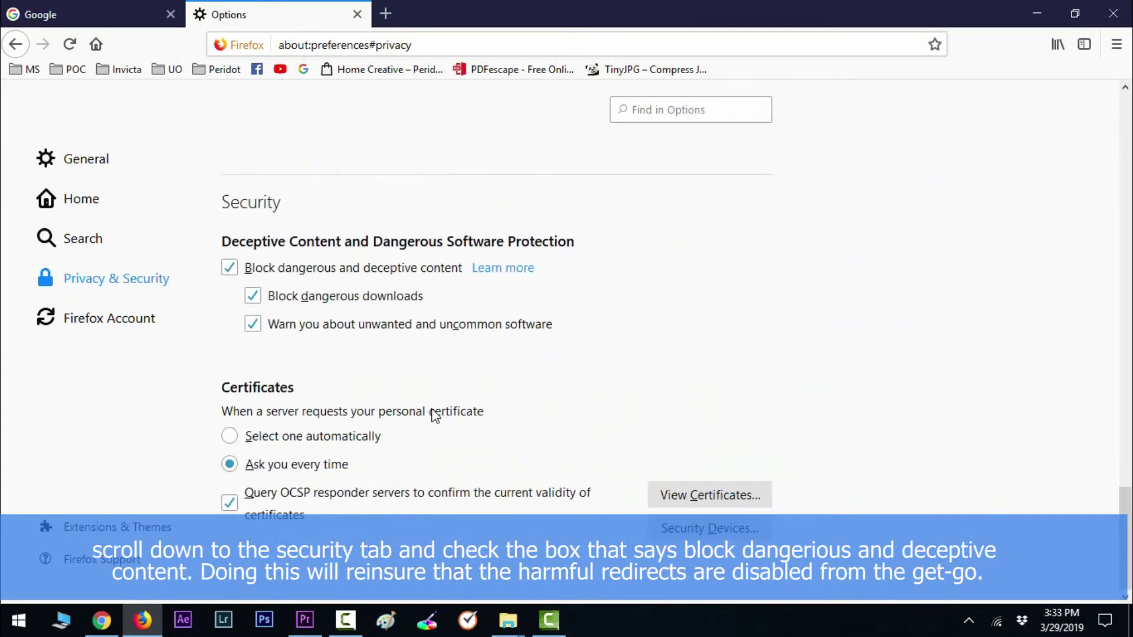
click(232, 270)
click(228, 270)
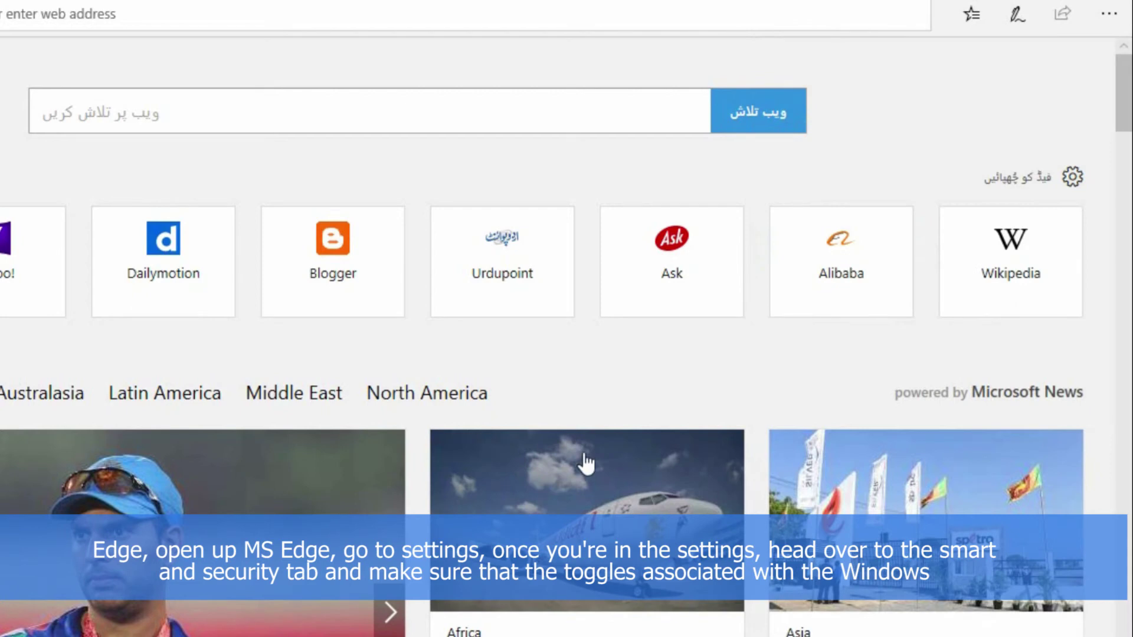
Step: Open Edge's advanced settings and keep the Windows Defender SmartScreen toggle On
click(1113, 23)
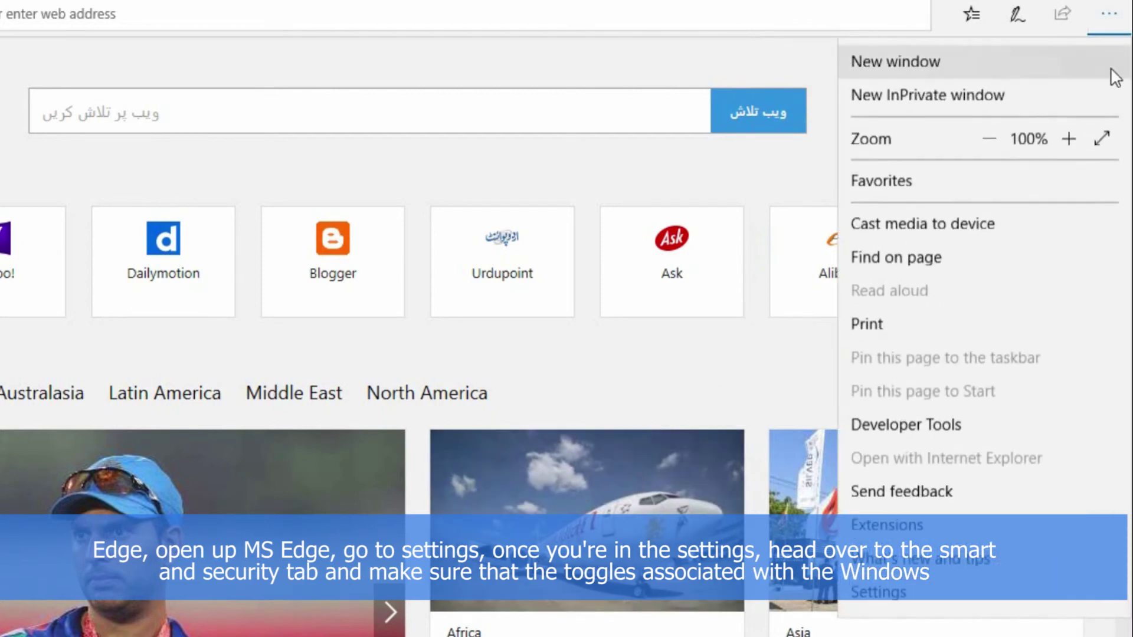
click(957, 590)
scroll(922, 427, down, 6)
click(928, 500)
scroll(934, 508, down, 8)
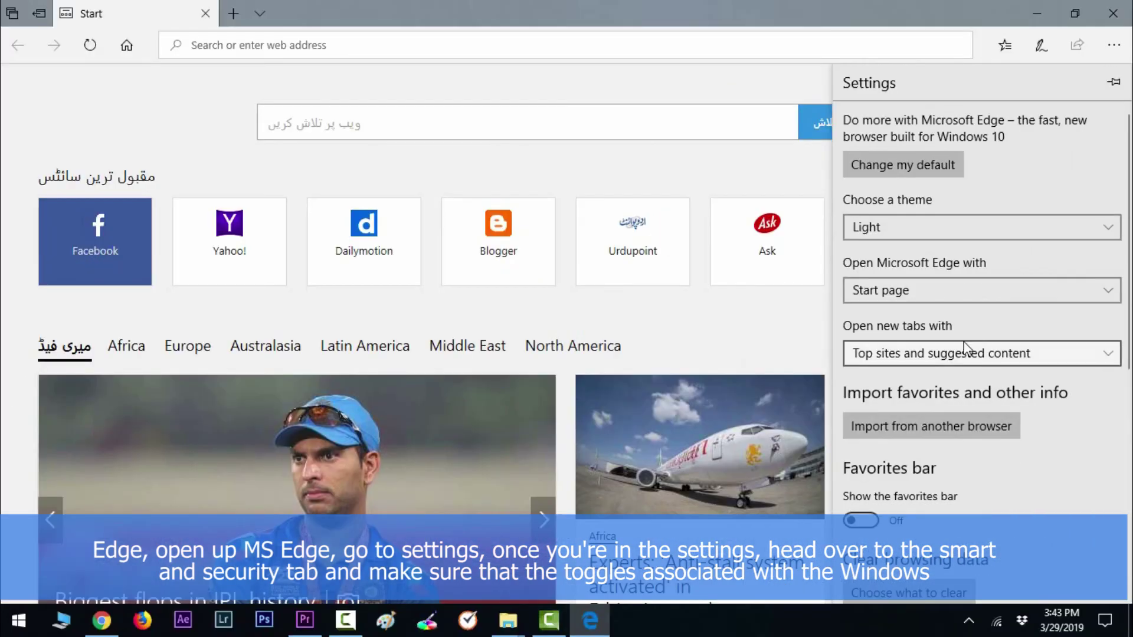
scroll(974, 436, down, 8)
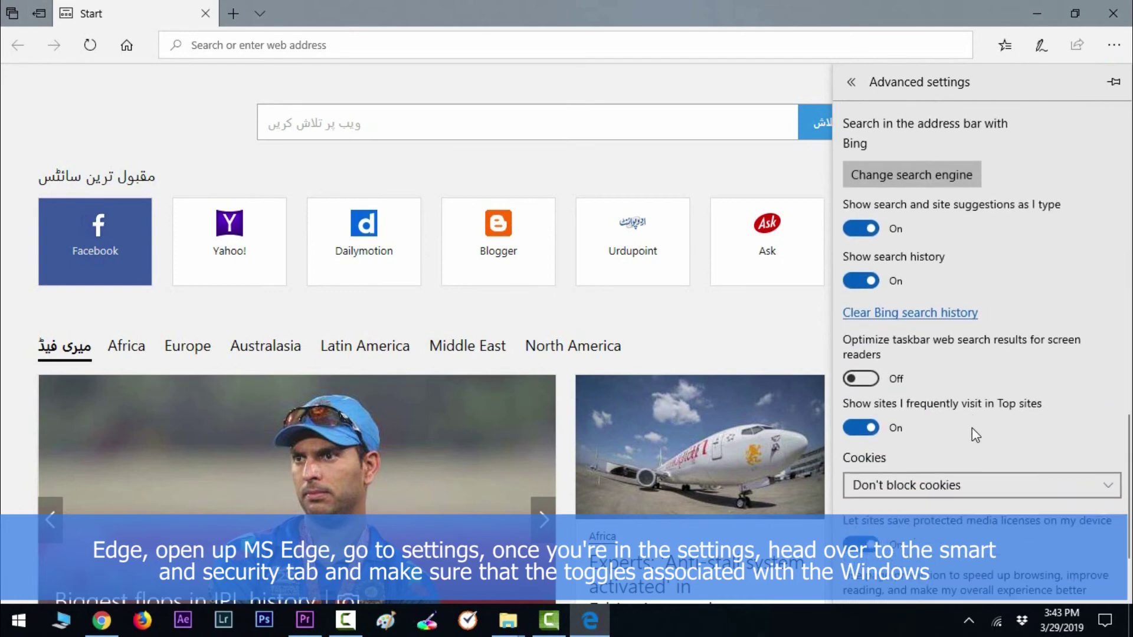
drag(857, 585, 867, 586)
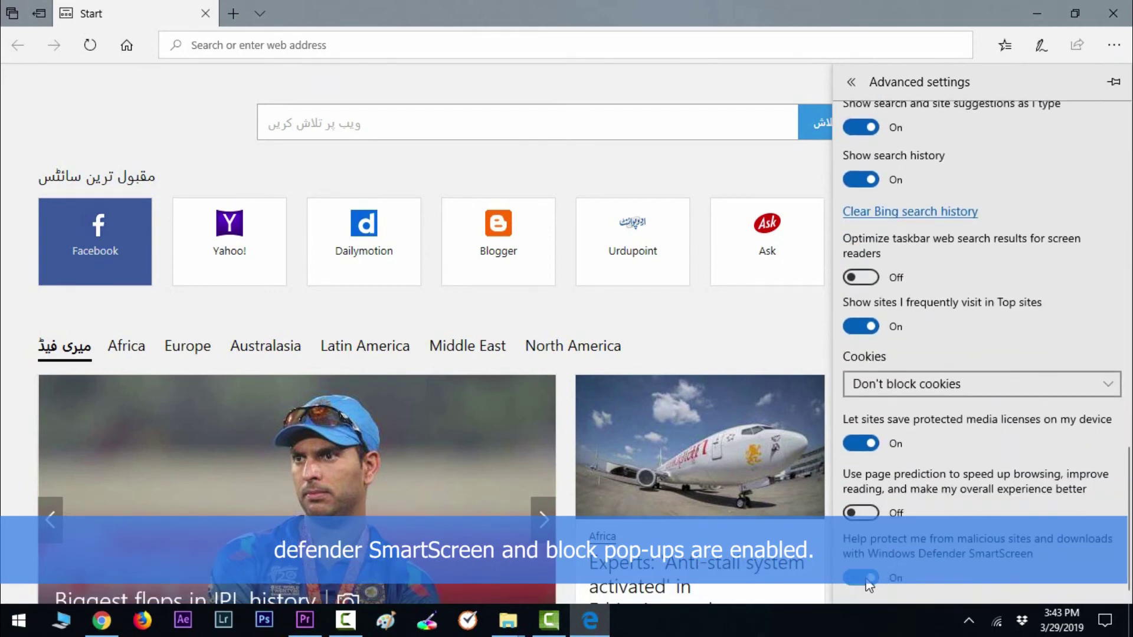